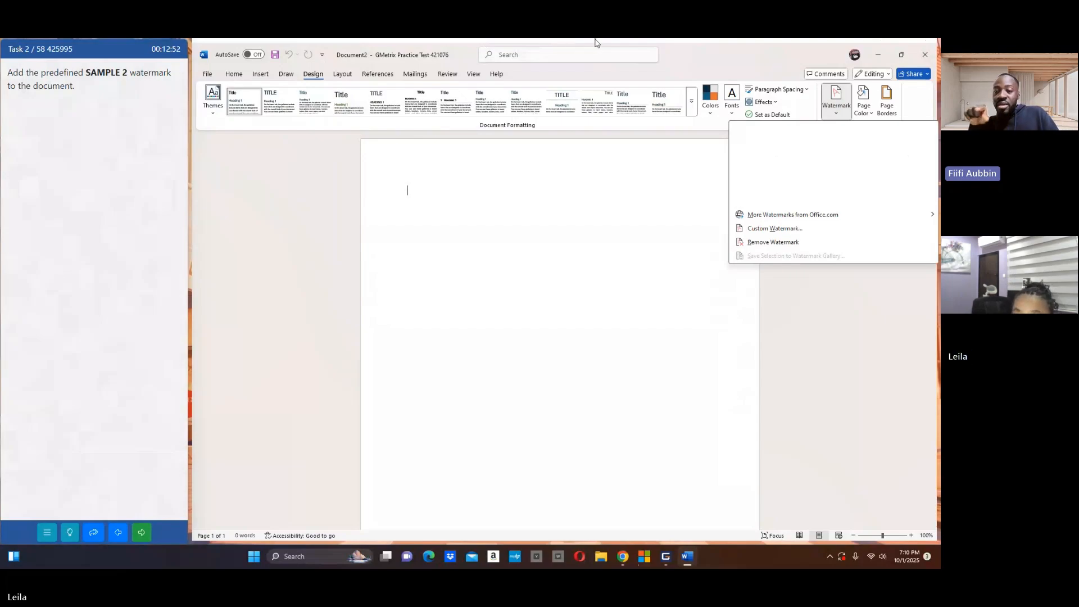
Step: Add the predefined SAMPLE 2 watermark from the Disclaimers group to the blank document
{"action": "left_click", "coordinate": [839, 107]}
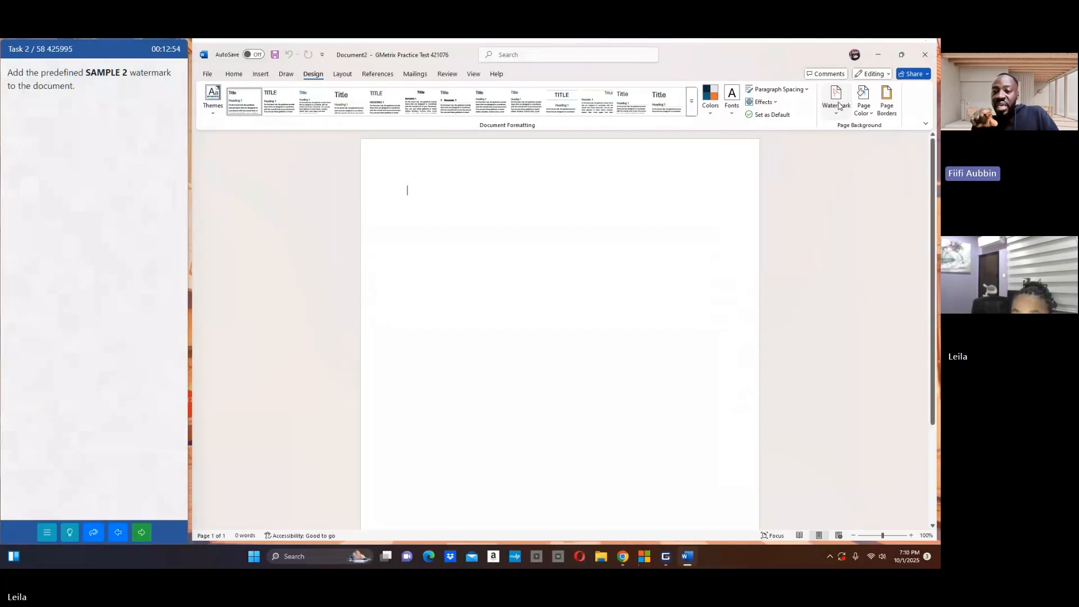
{"action": "left_click", "coordinate": [839, 107]}
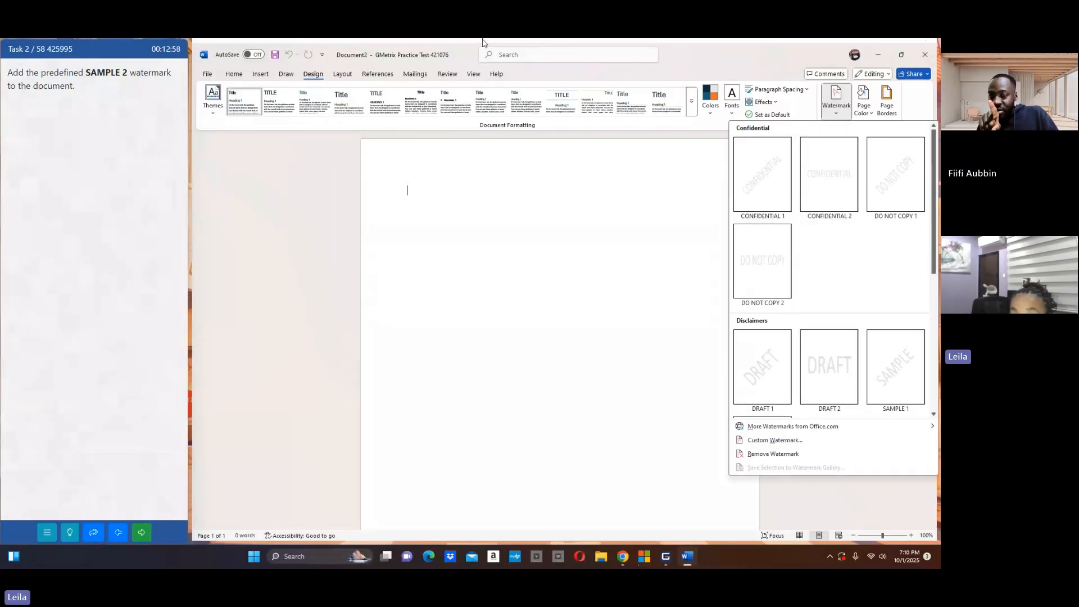
{"action": "left_click", "coordinate": [840, 98]}
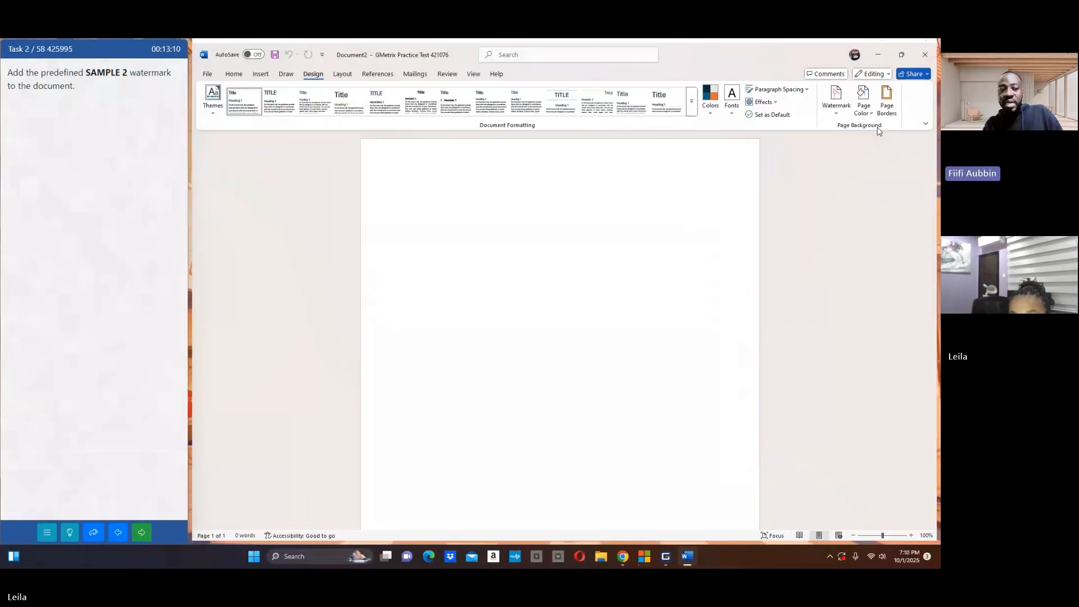
{"action": "left_click", "coordinate": [845, 106]}
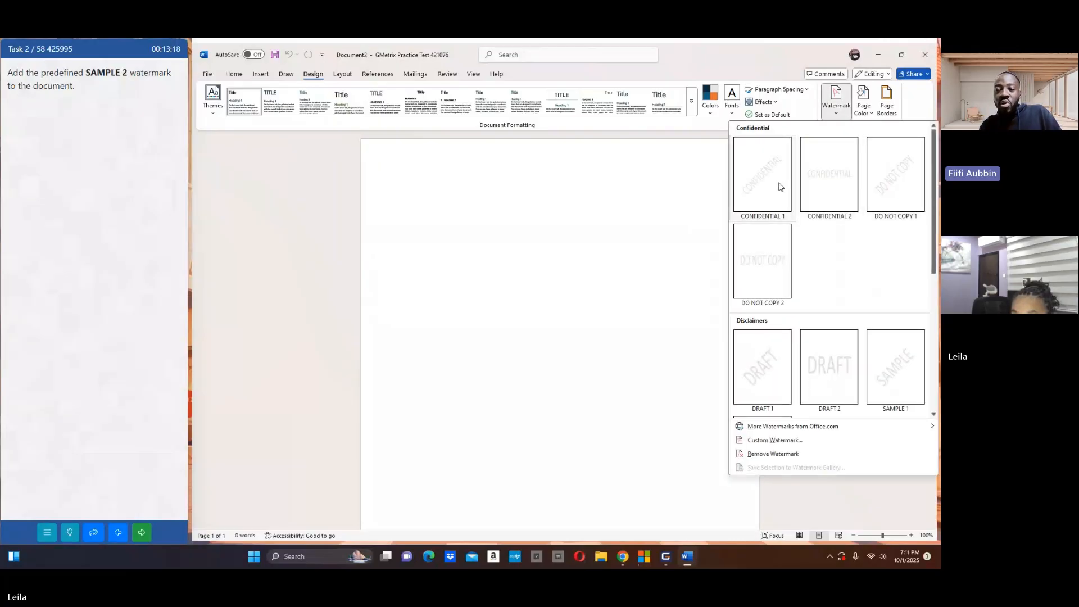
{"action": "scroll", "coordinate": [844, 258], "scroll_direction": "down", "scroll_amount": 3}
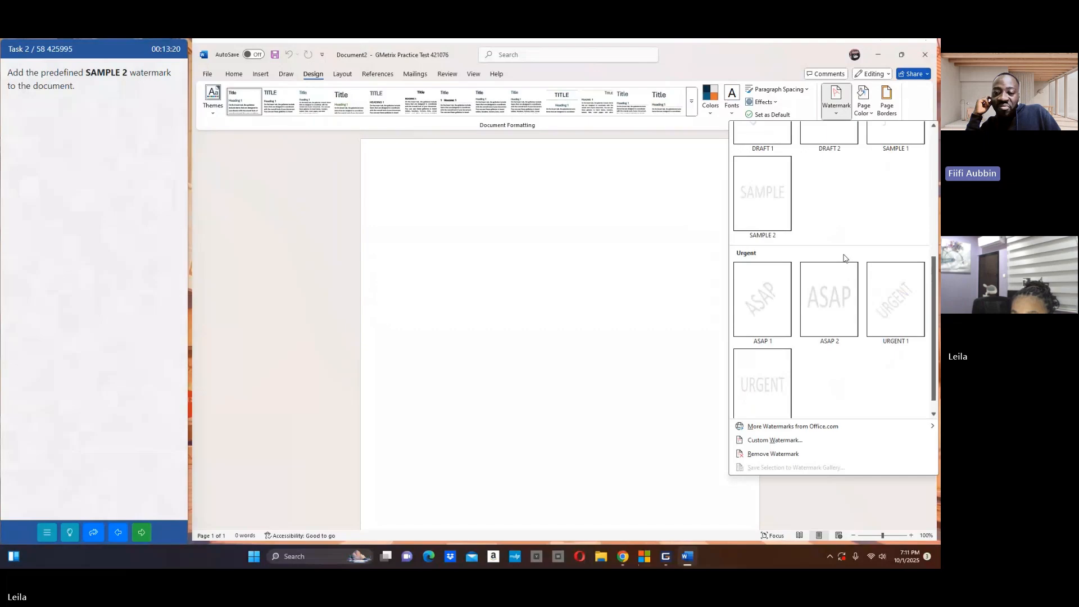
{"action": "scroll", "coordinate": [843, 258], "scroll_direction": "down", "scroll_amount": 1}
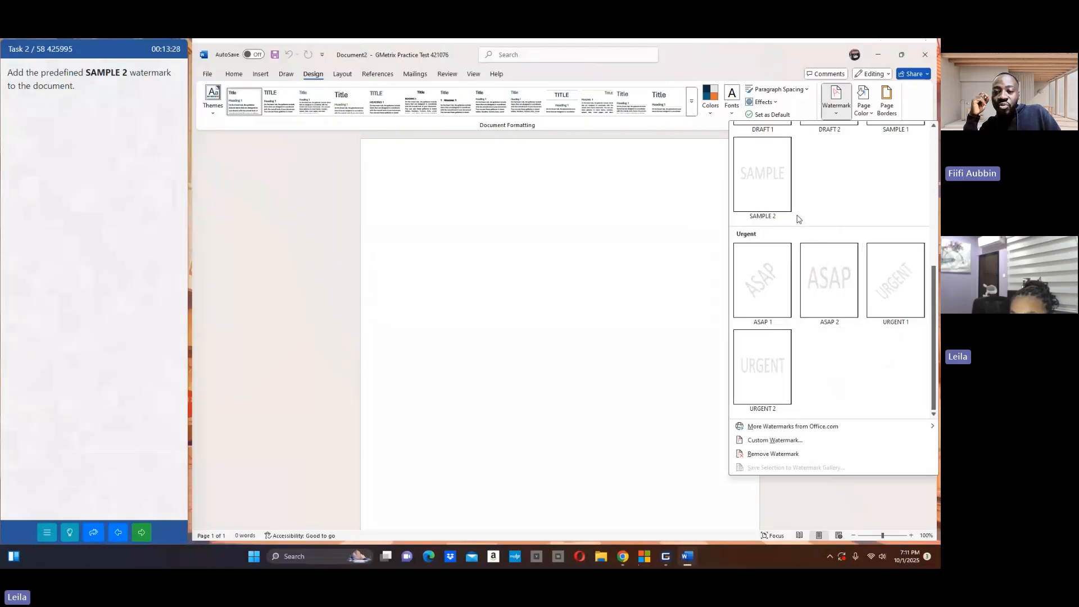
{"action": "scroll", "coordinate": [798, 219], "scroll_direction": "up", "scroll_amount": 5}
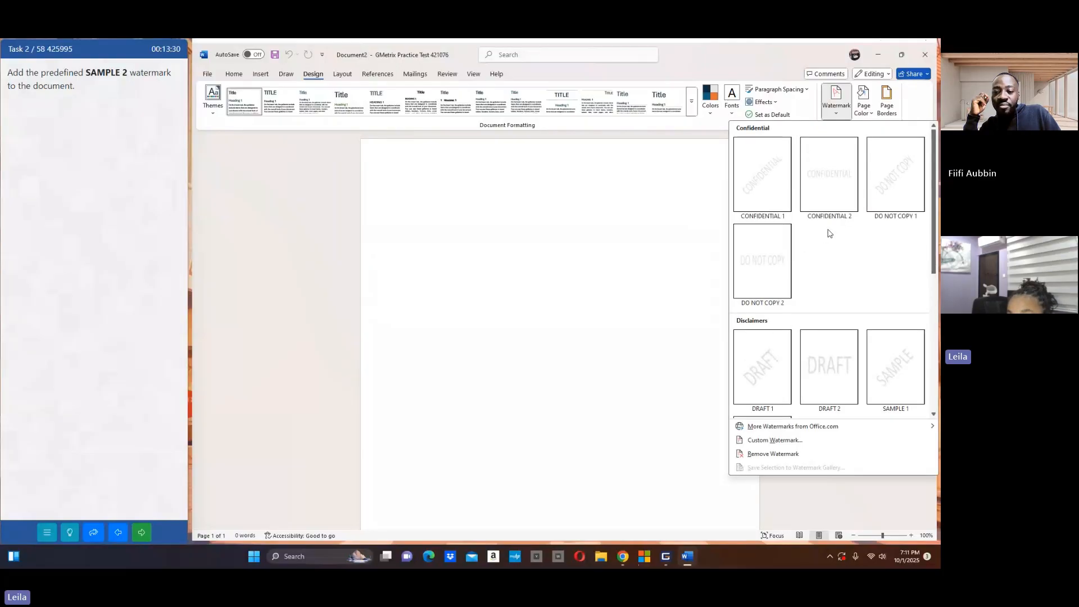
{"action": "scroll", "coordinate": [829, 234], "scroll_direction": "down", "scroll_amount": 5}
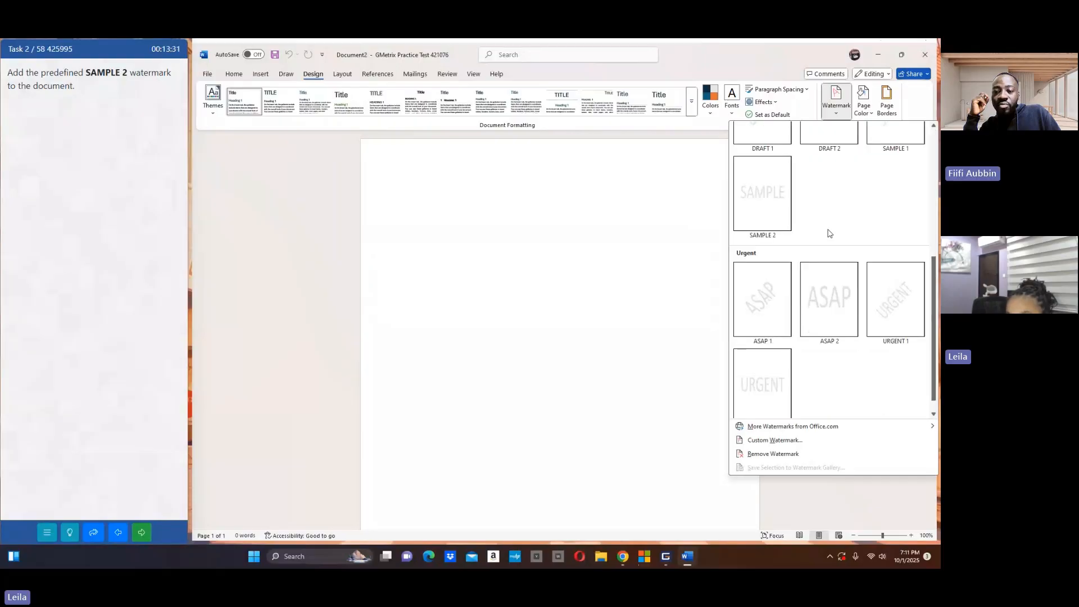
{"action": "left_click", "coordinate": [766, 213]}
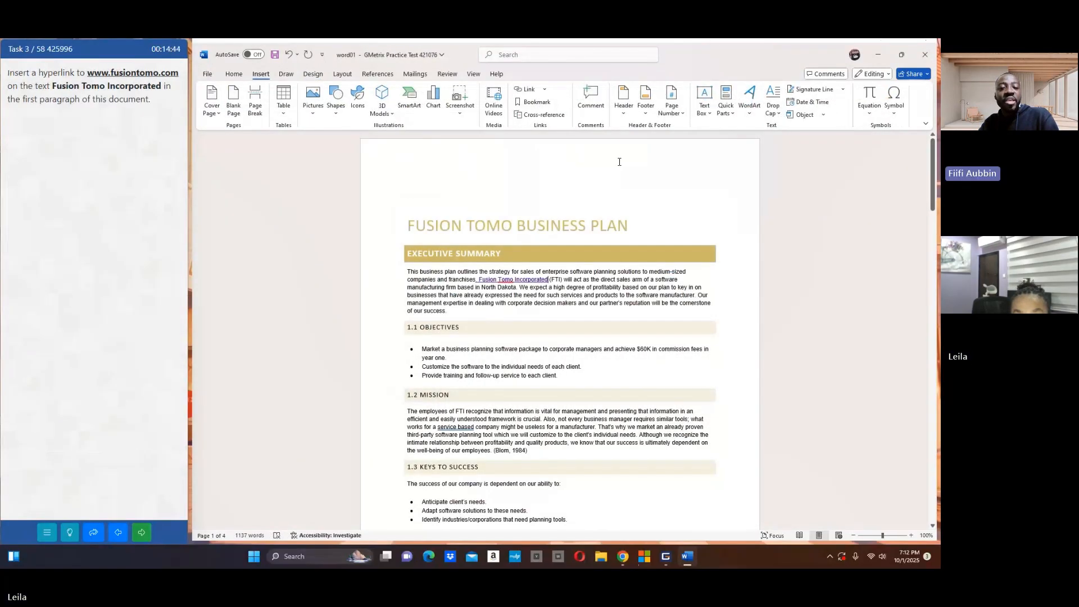
Step: Deselect the hyperlinked company name in the first paragraph and advance the practice test to the next task
{"action": "left_click", "coordinate": [630, 200]}
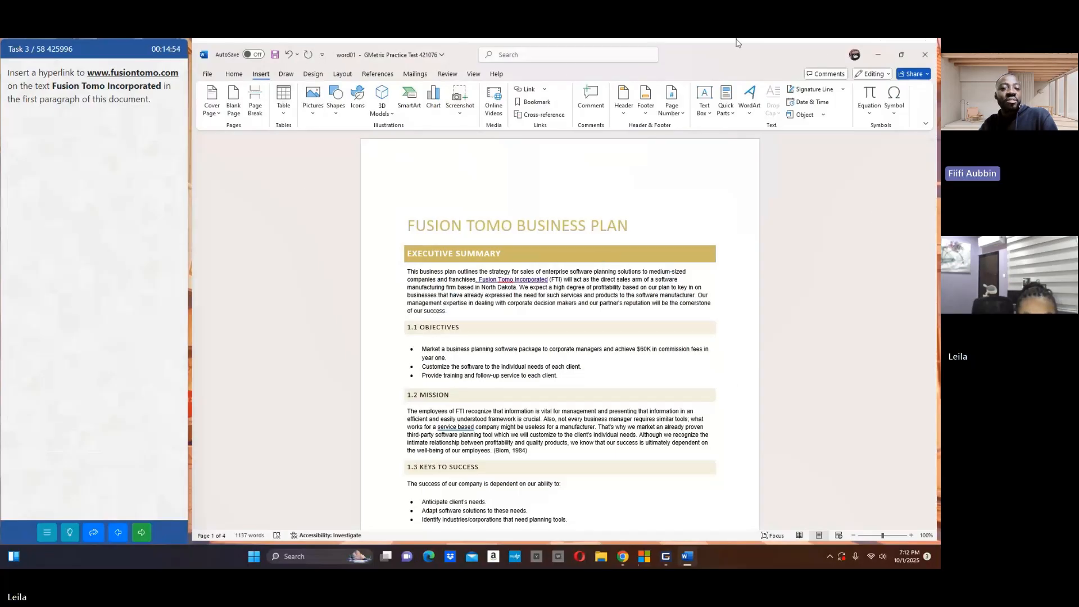
{"action": "left_click", "coordinate": [140, 533]}
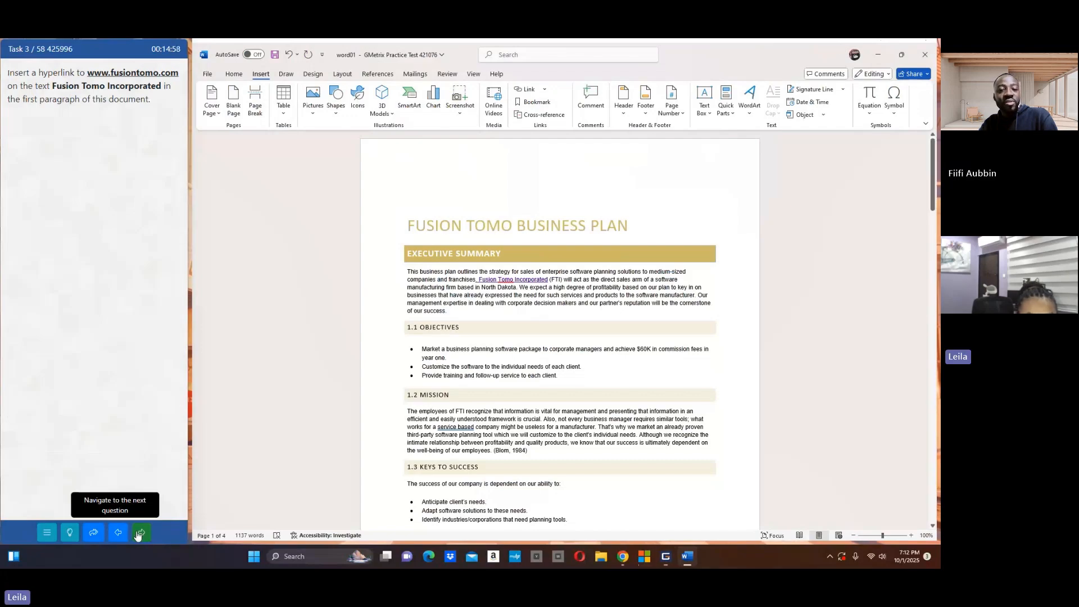
{"action": "left_click", "coordinate": [122, 315]}
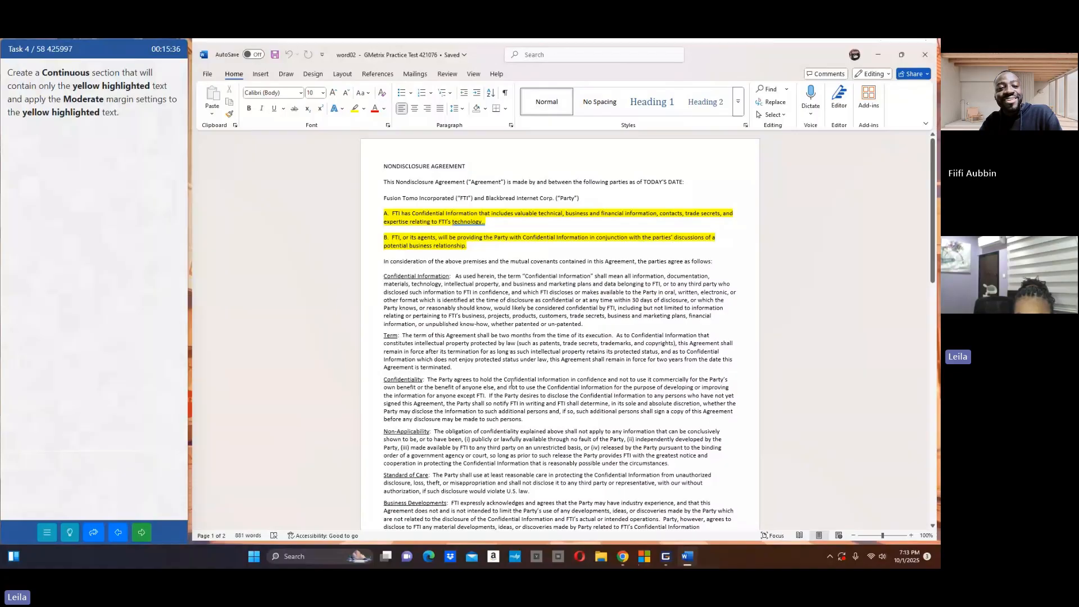
Step: Insert Continuous section breaks directly before and after the two yellow highlighted paragraphs of the nondisclosure agreement
{"action": "scroll", "coordinate": [511, 384], "scroll_direction": "down", "scroll_amount": 5}
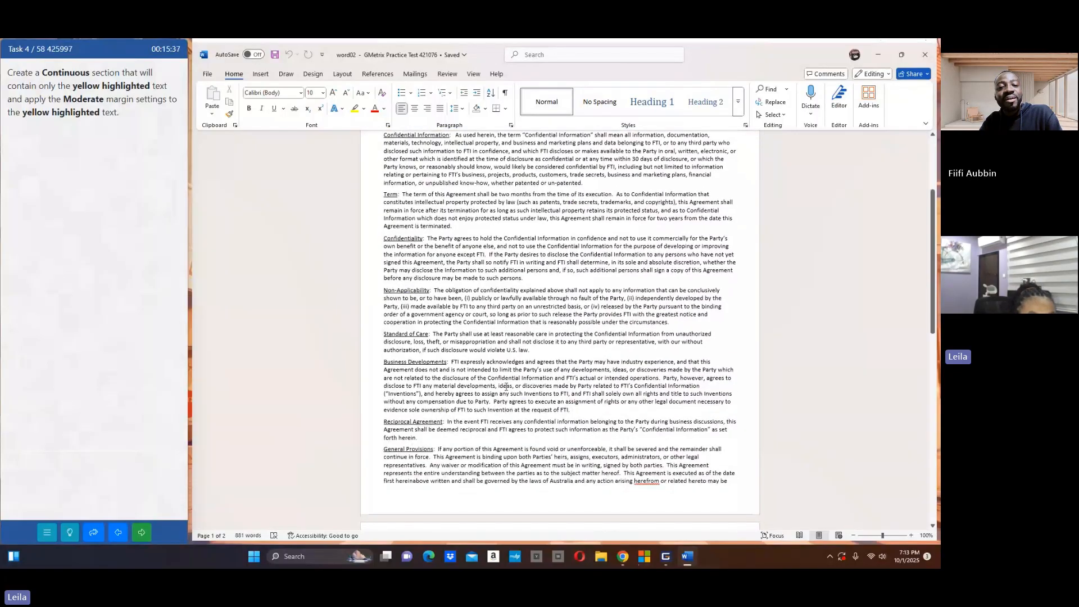
{"action": "scroll", "coordinate": [506, 386], "scroll_direction": "down", "scroll_amount": 6}
{"action": "scroll", "coordinate": [505, 382], "scroll_direction": "up", "scroll_amount": 4}
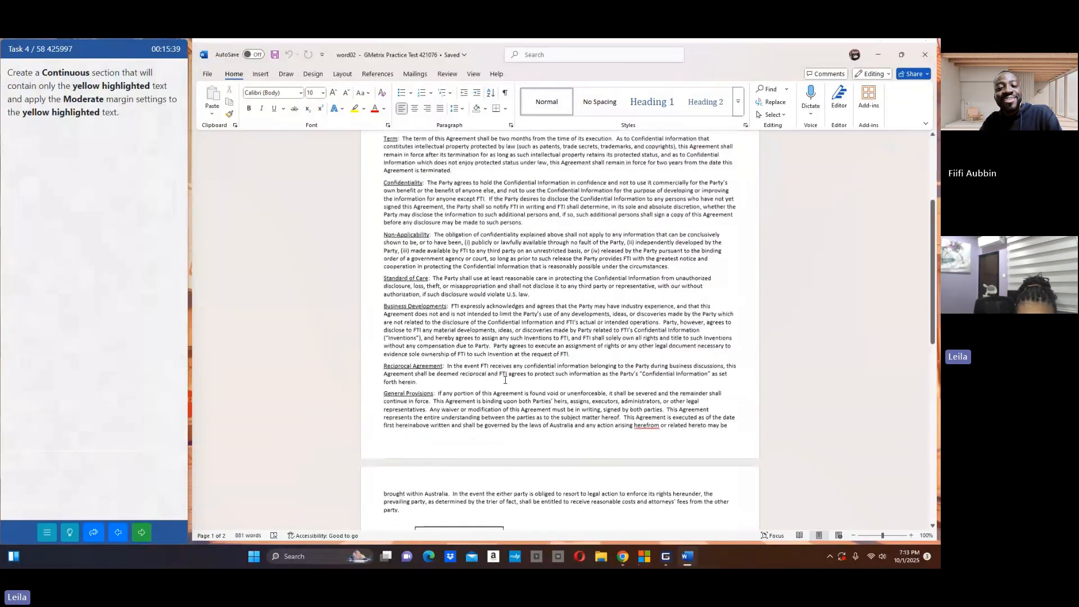
{"action": "scroll", "coordinate": [505, 380], "scroll_direction": "up", "scroll_amount": 6}
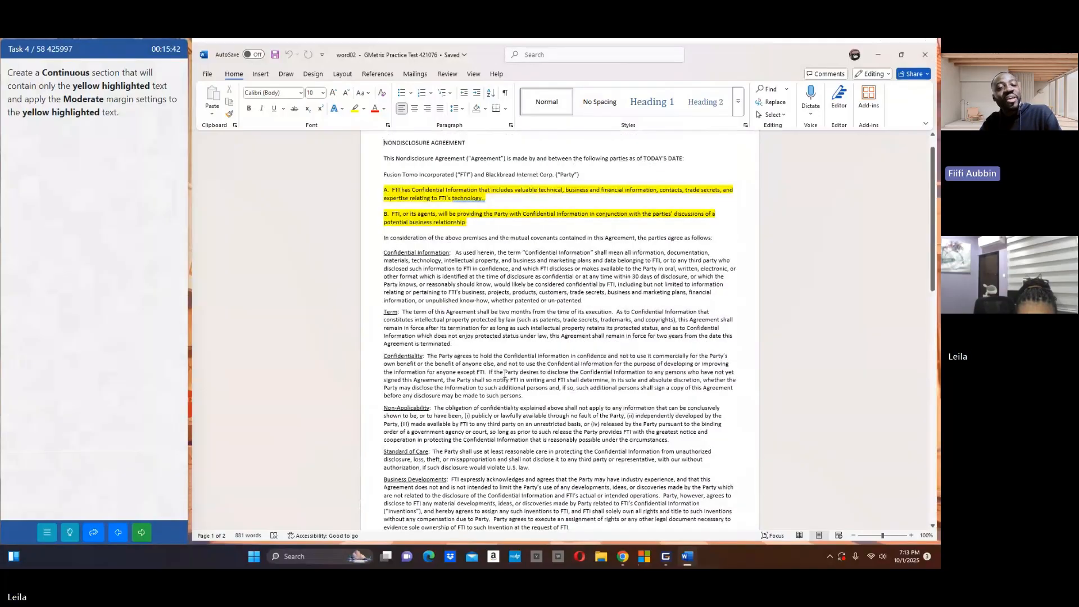
{"action": "scroll", "coordinate": [505, 373], "scroll_direction": "up", "scroll_amount": 1}
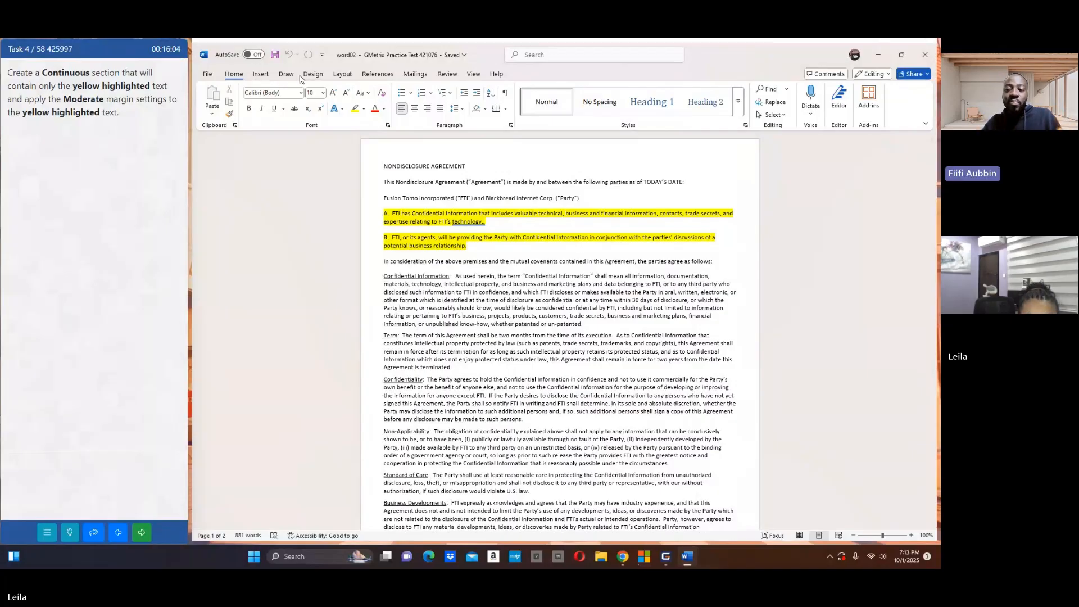
{"action": "left_click", "coordinate": [262, 74]}
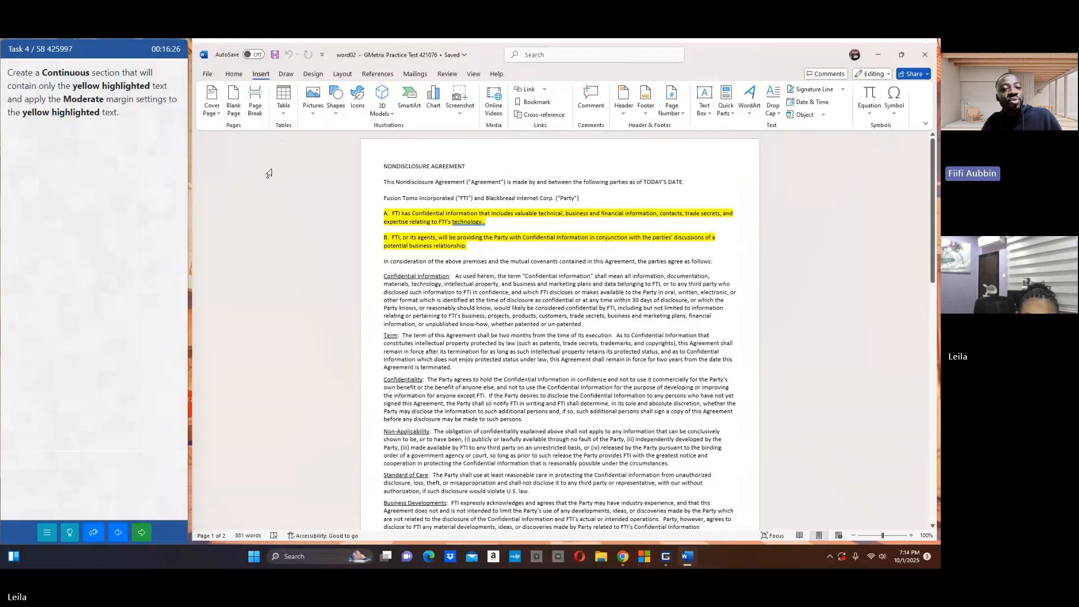
{"action": "left_click", "coordinate": [343, 75]}
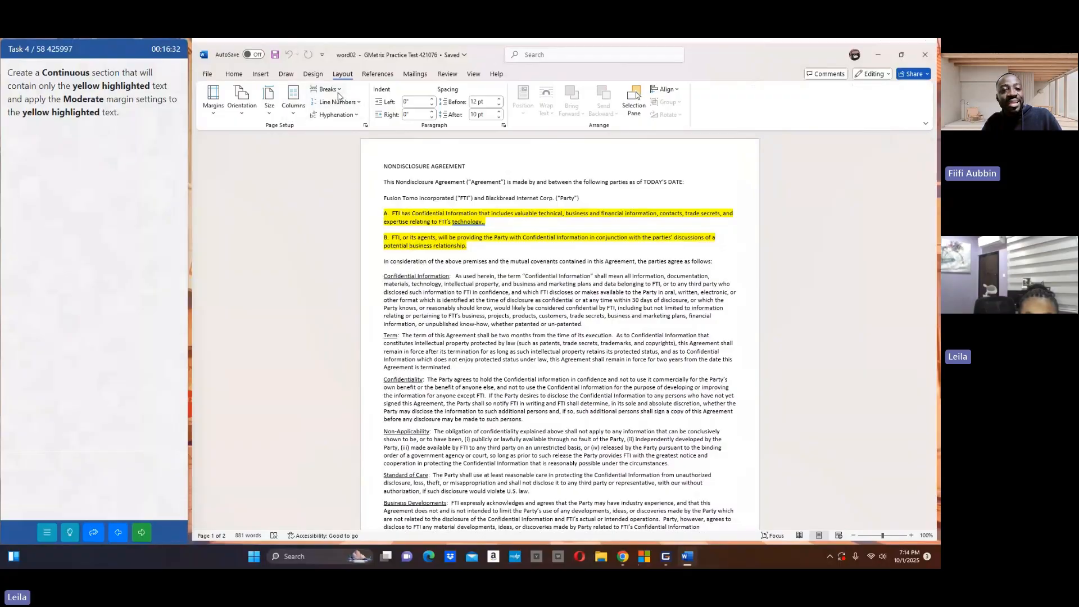
{"action": "left_click", "coordinate": [329, 89]}
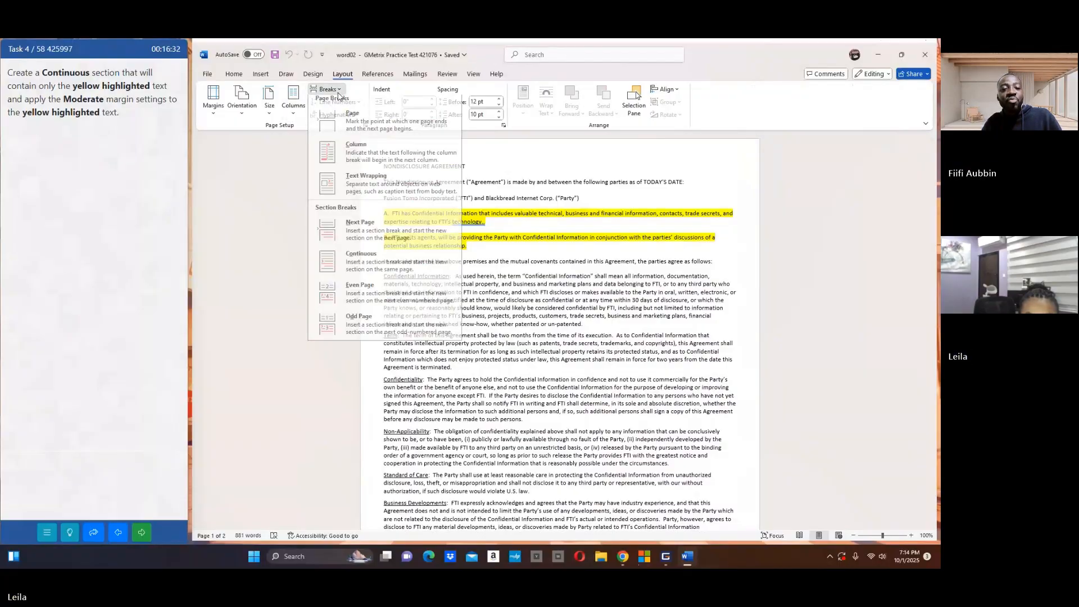
{"action": "left_click", "coordinate": [396, 266]}
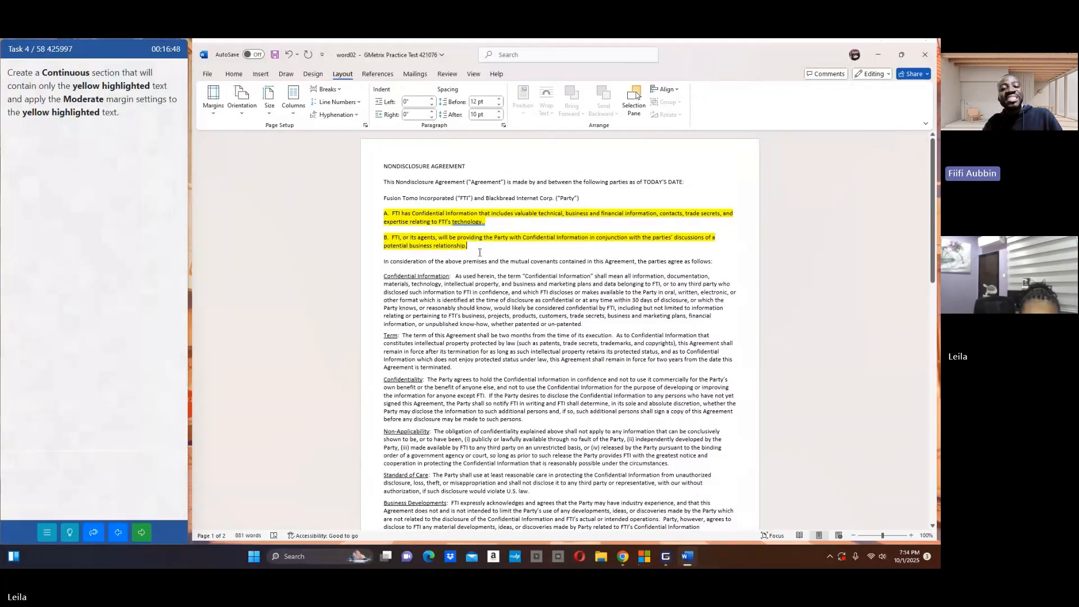
{"action": "left_click", "coordinate": [328, 89]}
{"action": "left_click", "coordinate": [372, 268]}
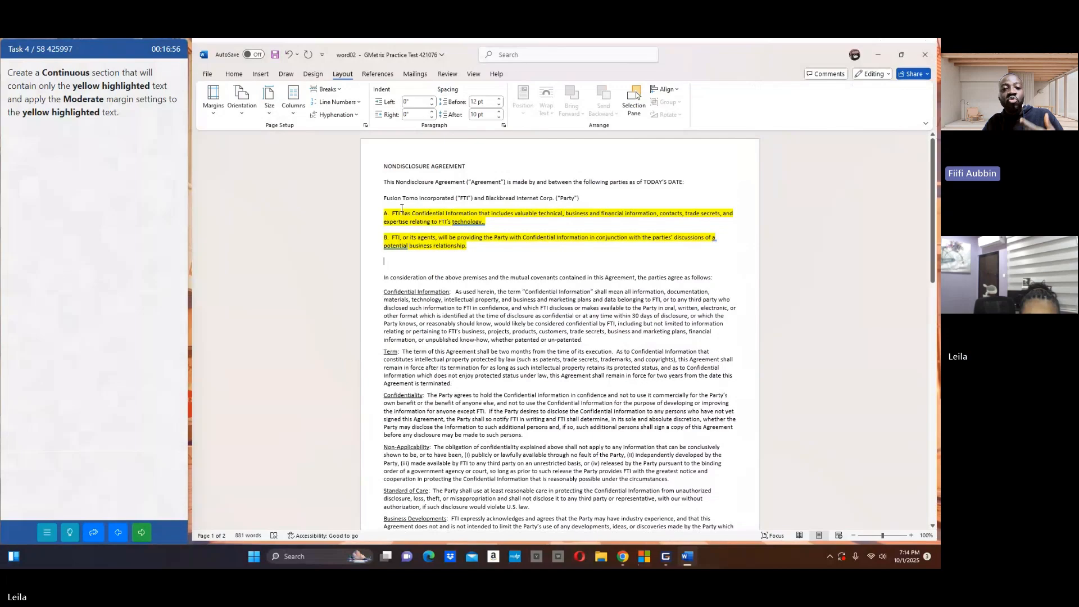
Step: Show the formatting marks to check the section breaks around the highlighted text, and hide the marks again
{"action": "left_click", "coordinate": [234, 74]}
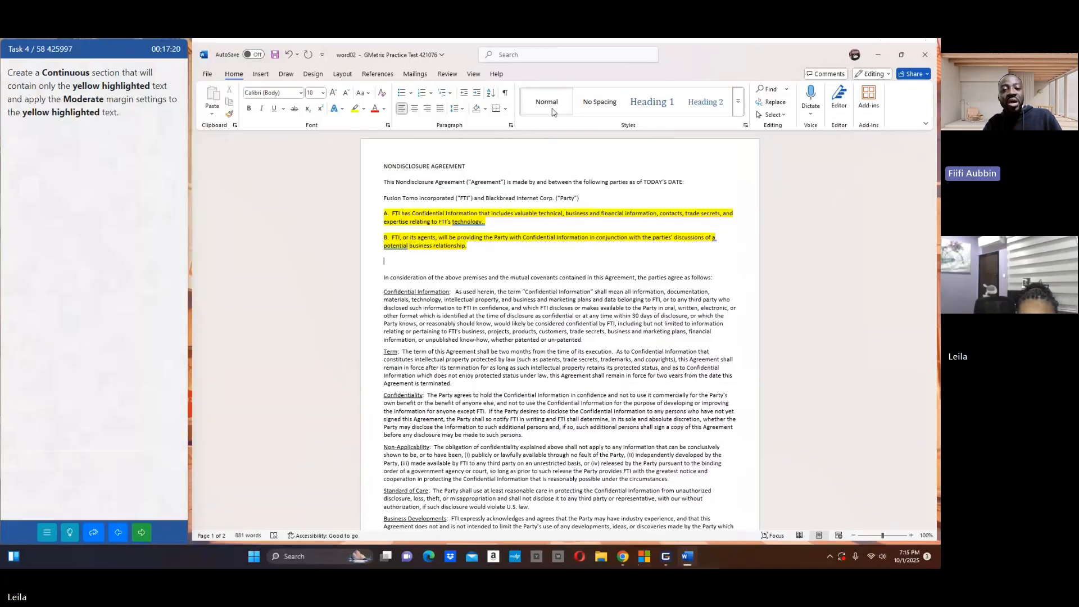
{"action": "left_click", "coordinate": [505, 94]}
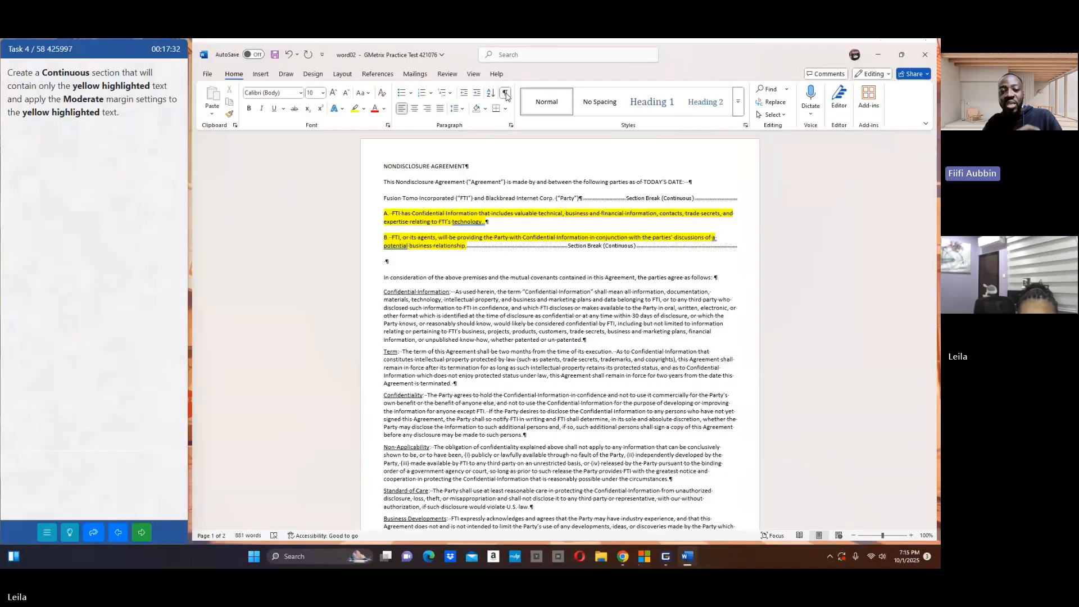
{"action": "left_click", "coordinate": [505, 94]}
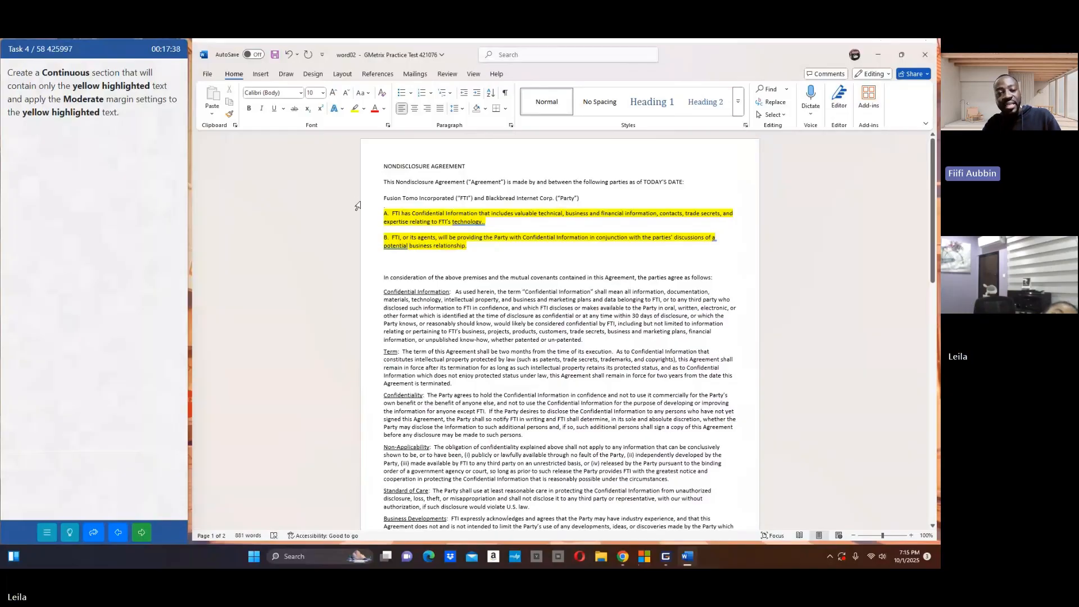
Step: Apply the Moderate margin setting to the section with the yellow highlighted paragraphs A and B
{"action": "left_click_drag", "start_coordinate": [386, 218], "coordinate": [470, 256]}
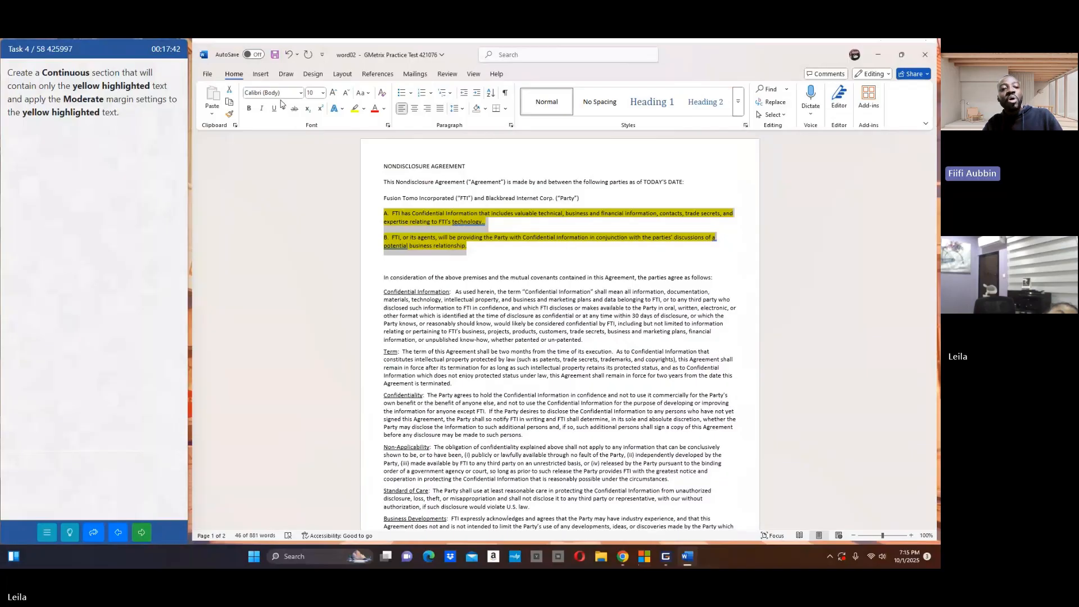
{"action": "left_click", "coordinate": [340, 75]}
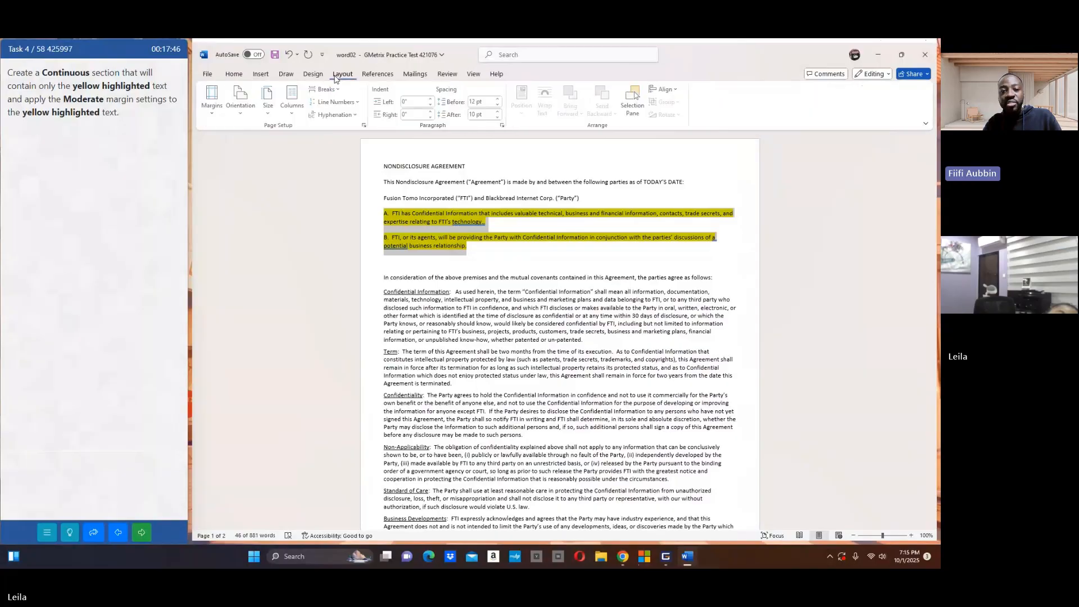
{"action": "left_click", "coordinate": [213, 101]}
{"action": "left_click", "coordinate": [250, 208]}
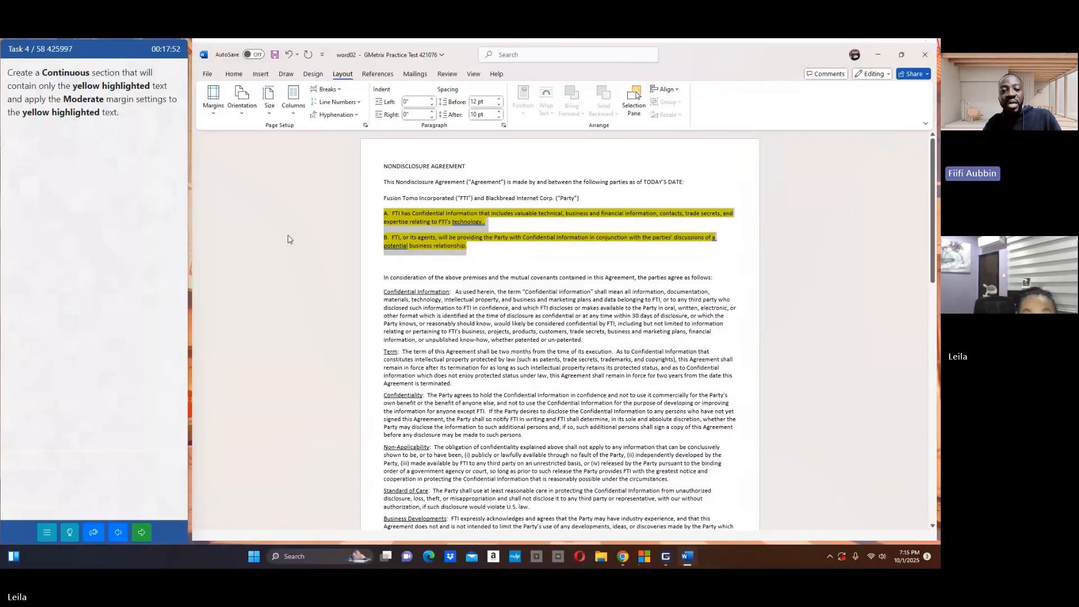
{"action": "left_click", "coordinate": [389, 196]}
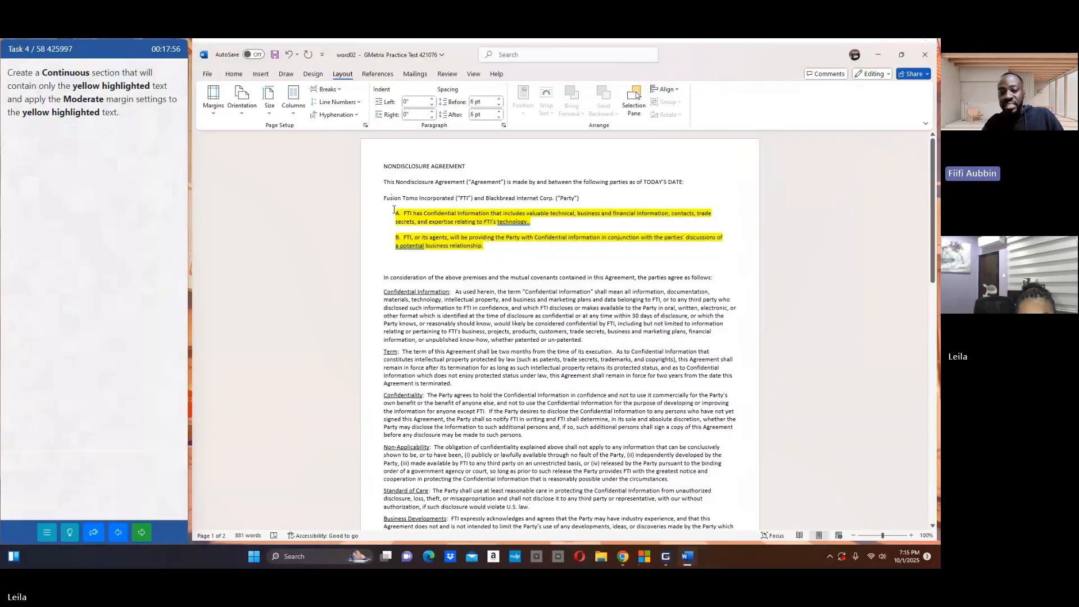
{"action": "left_click_drag", "start_coordinate": [393, 209], "coordinate": [391, 262]}
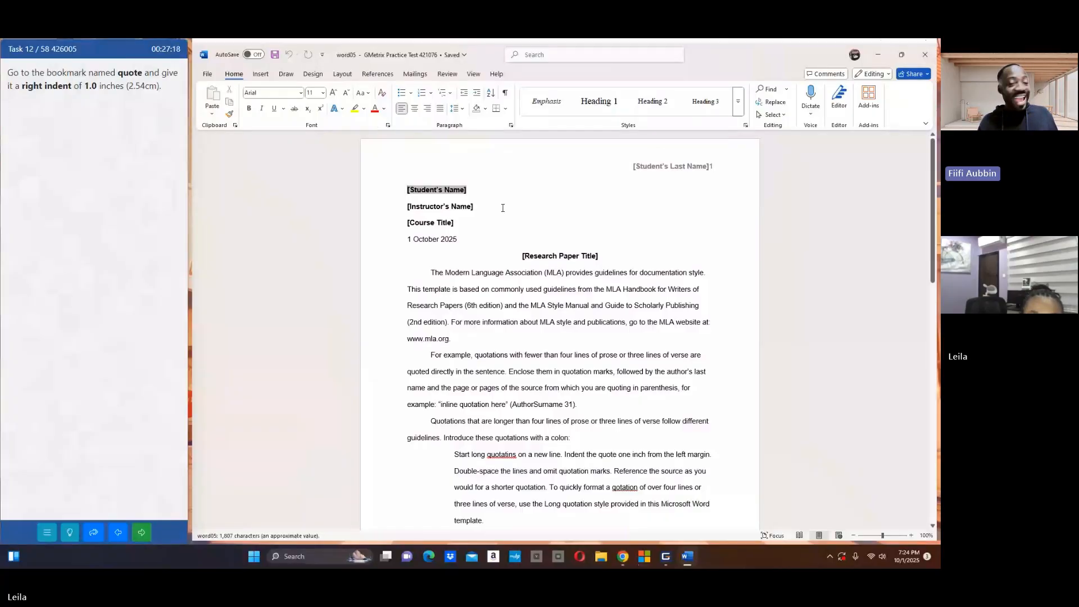
Step: Switch to the Microsoft Teams meeting in Chrome and dismiss its recording and transcription notice
{"action": "scroll", "coordinate": [497, 225], "scroll_direction": "down", "scroll_amount": 1}
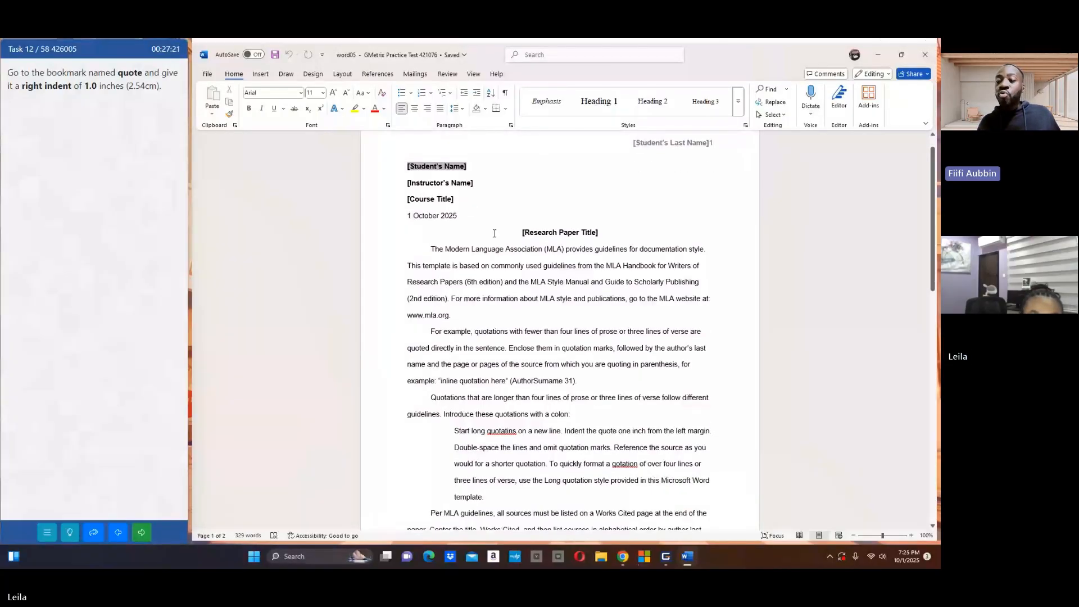
{"action": "mouse_move", "coordinate": [671, 558]}
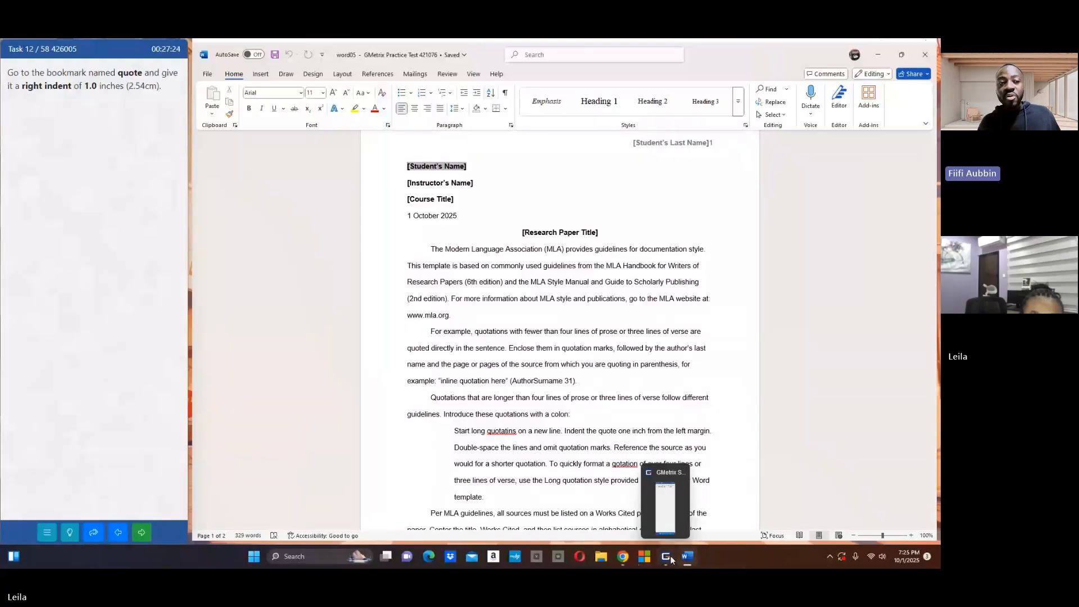
{"action": "left_click", "coordinate": [624, 557]}
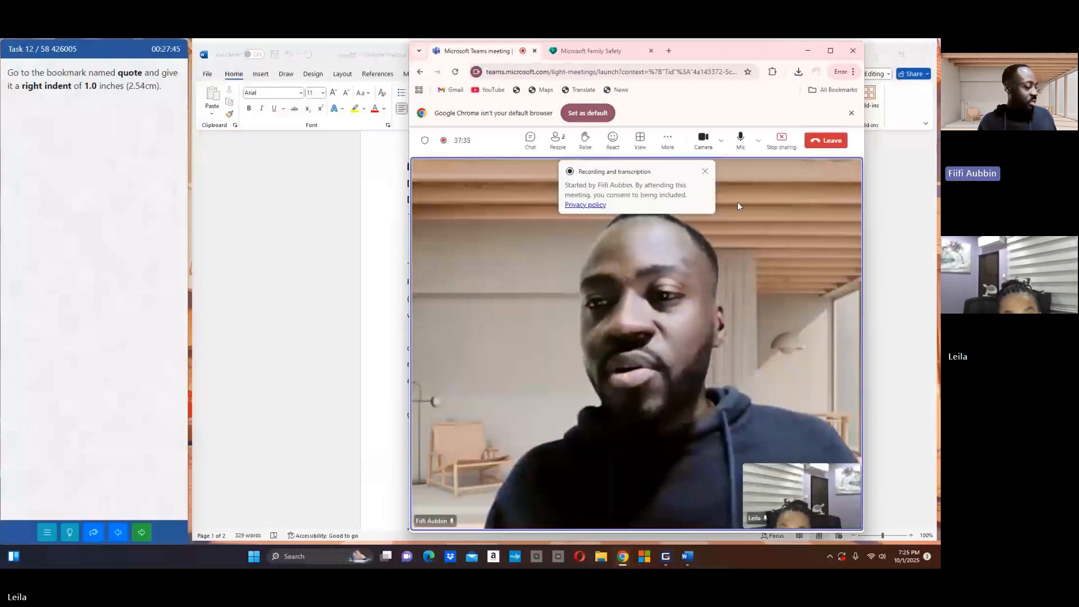
{"action": "left_click", "coordinate": [706, 172]}
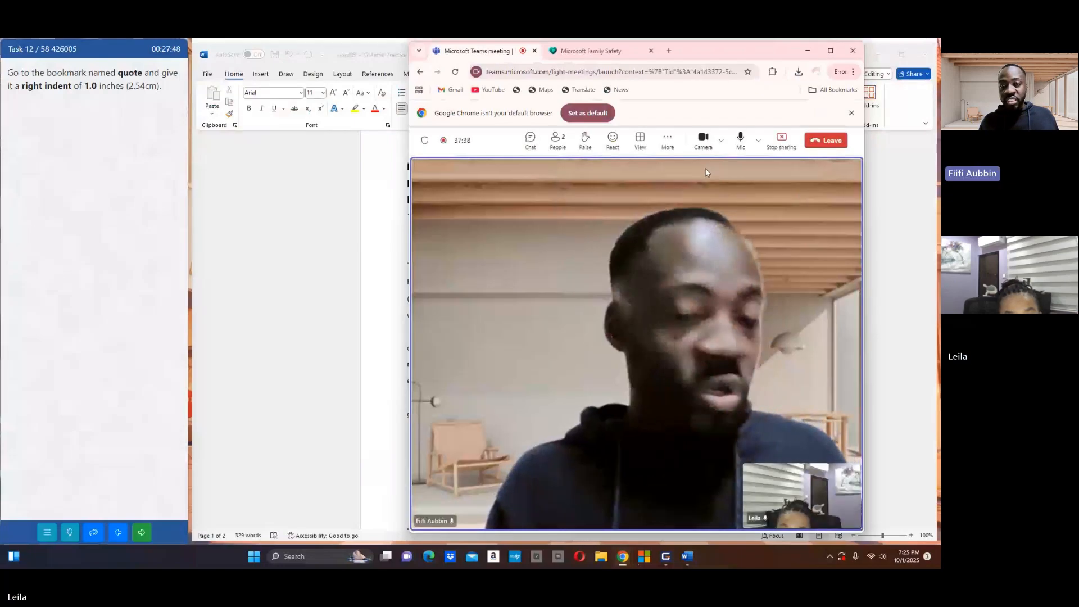